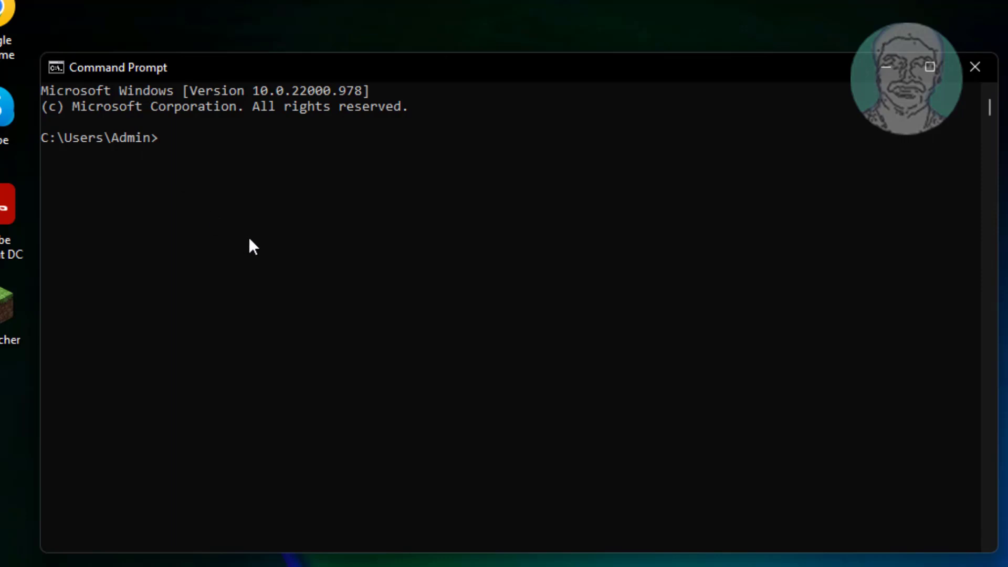
text(P)
text(owershell)
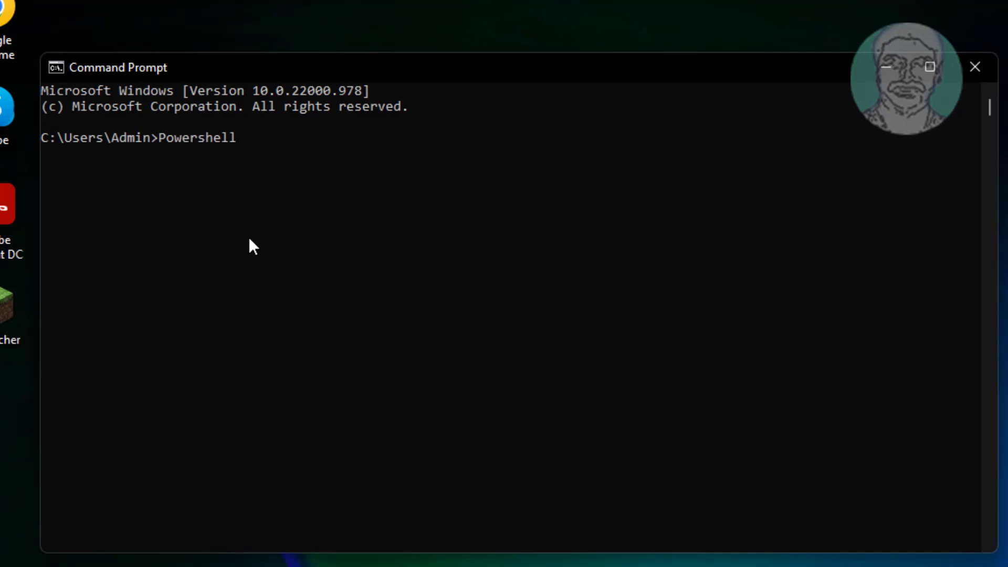
text( -)
text(command ")
text(Start)
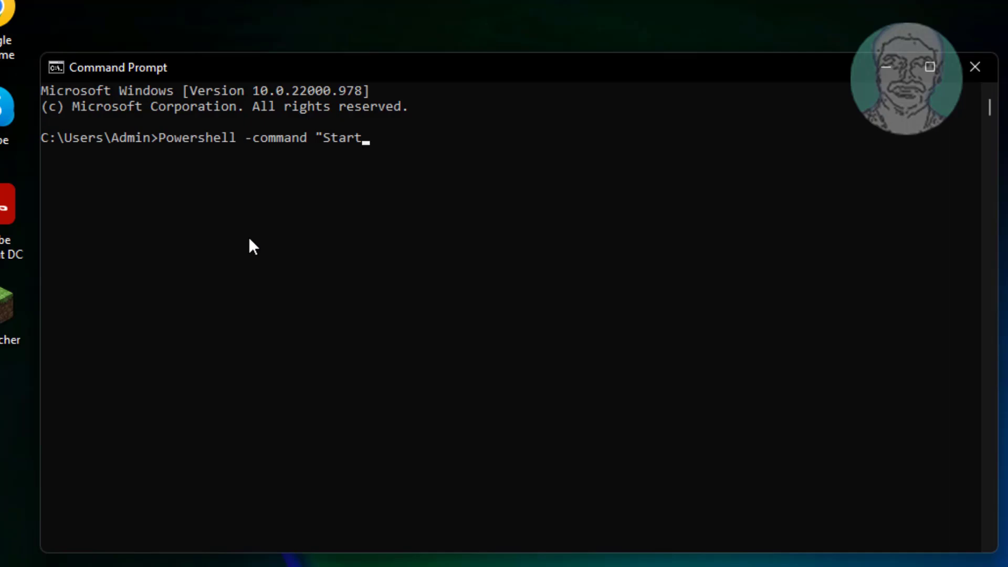
text(-)
text(Process)
text( cmd )
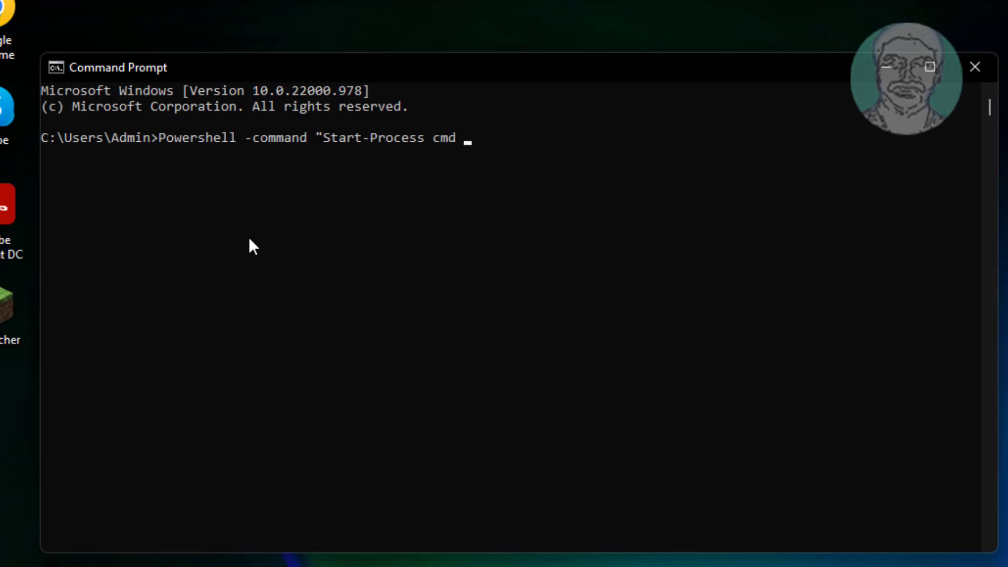
text(-Ver)
text(b R)
text(unAs)
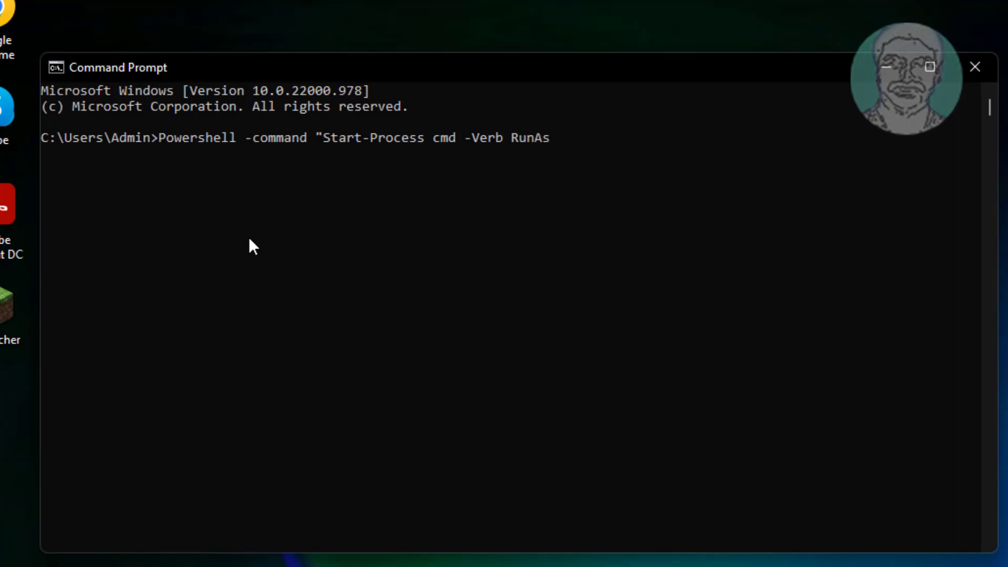
text(")
- Run the PowerShell RunAs command and approve UAC to open an administrator cmd window
key(Return)
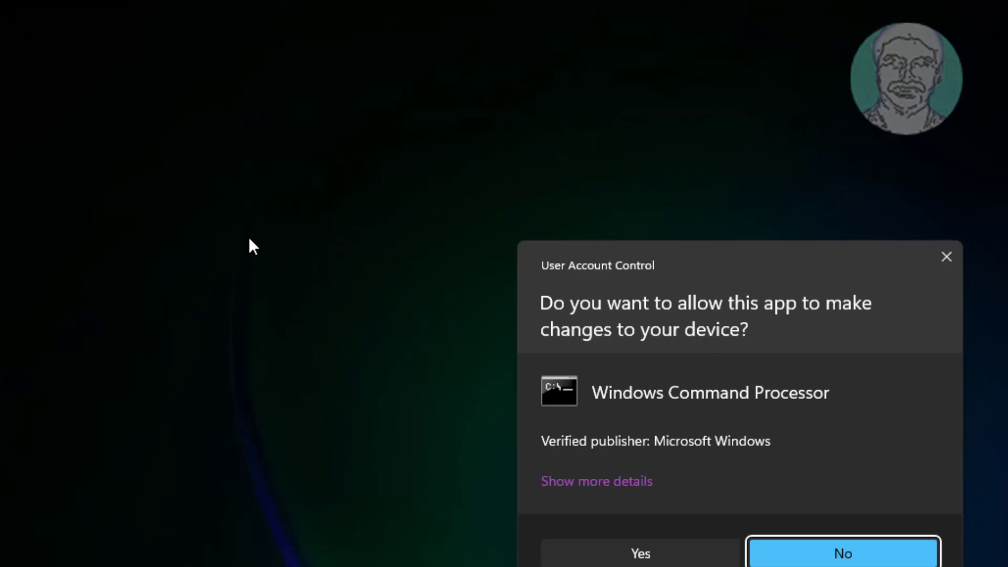
click(651, 554)
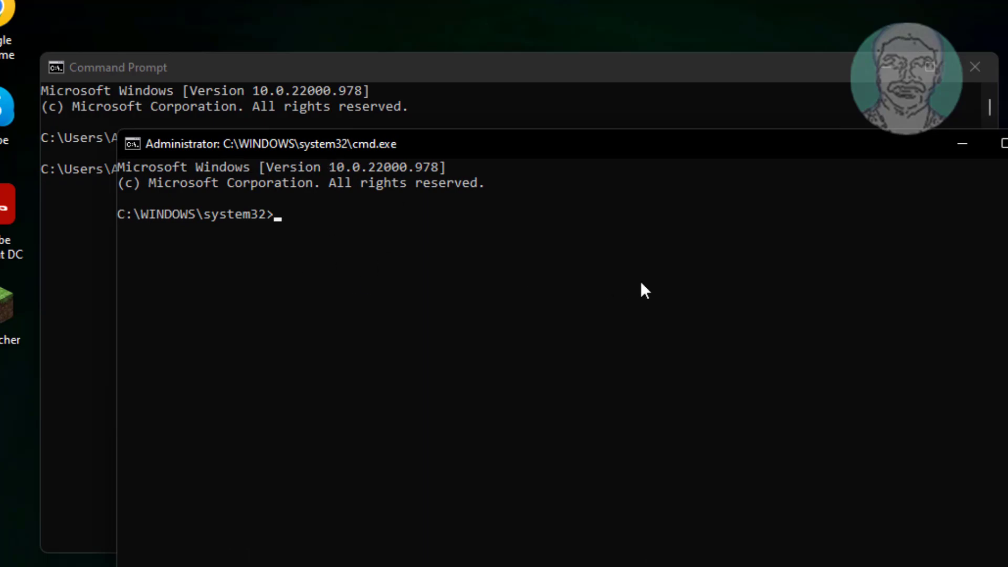
text(sf)
text(c /scanno)
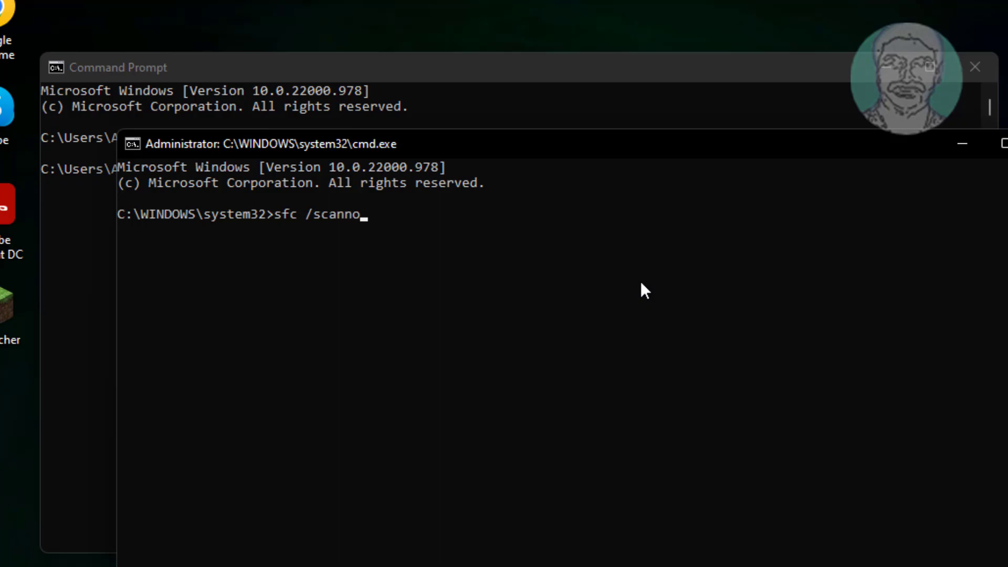
text(w)
- Run sfc /scannow in the administrator console and wait for the repair at 100%
key(Return)
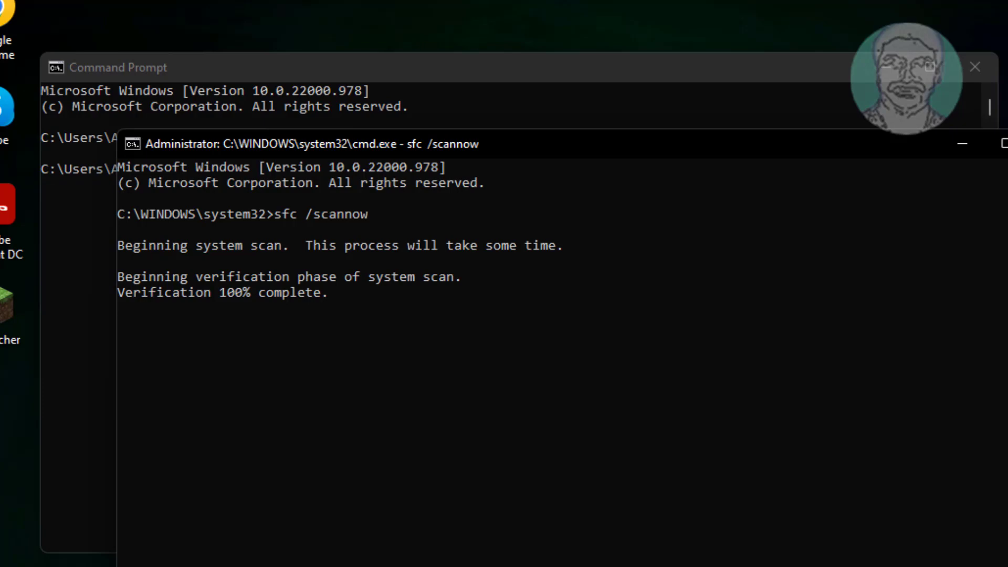
click(882, 338)
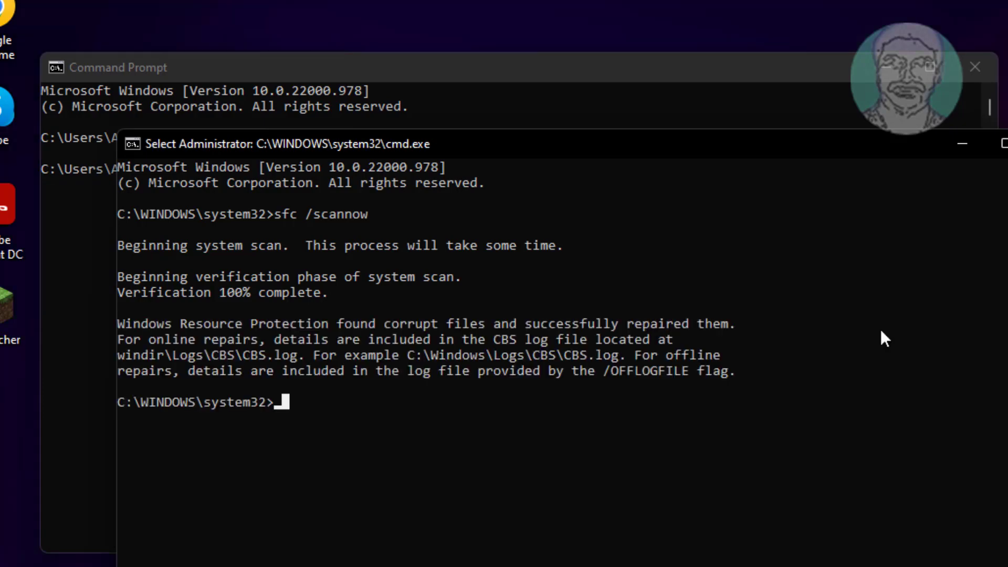
text(di)
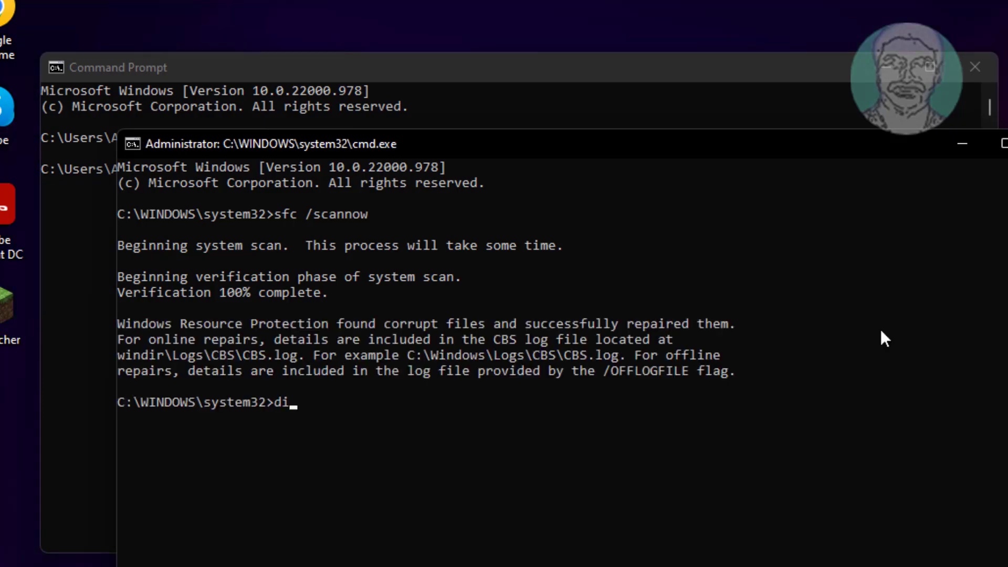
text(sm /o)
text(nline /)
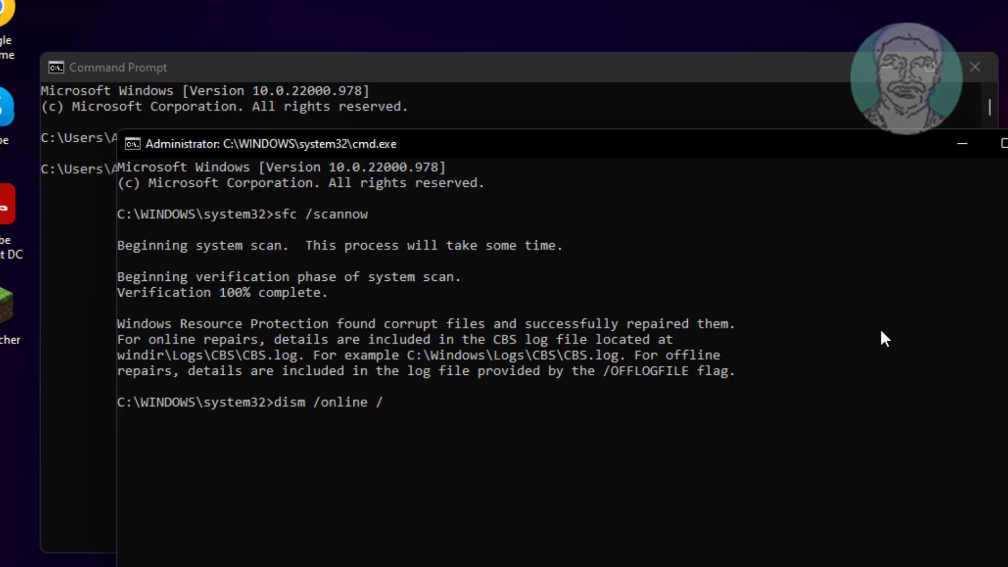
text(clean)
text(up-i)
text(mage )
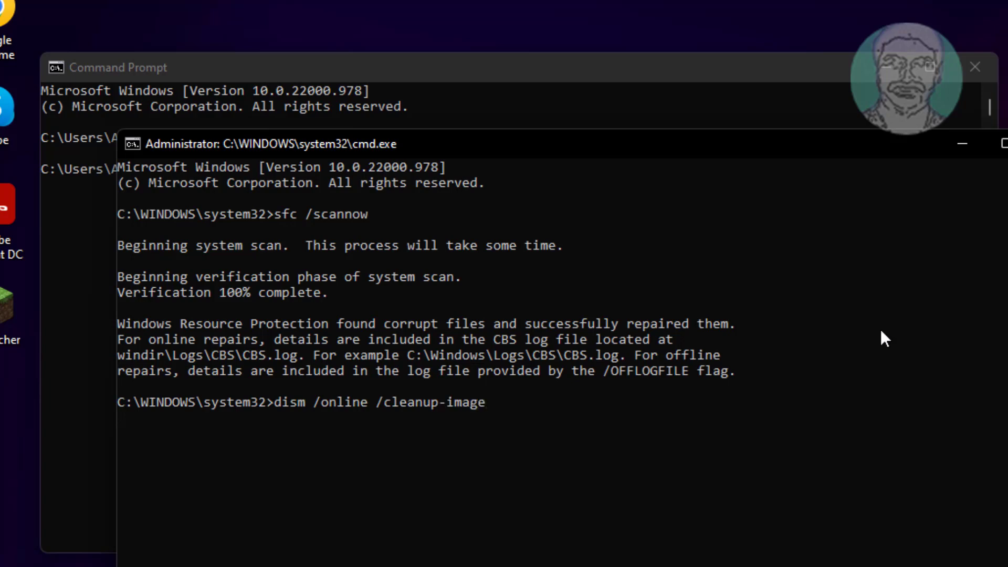
text(/che)
text(ckheal)
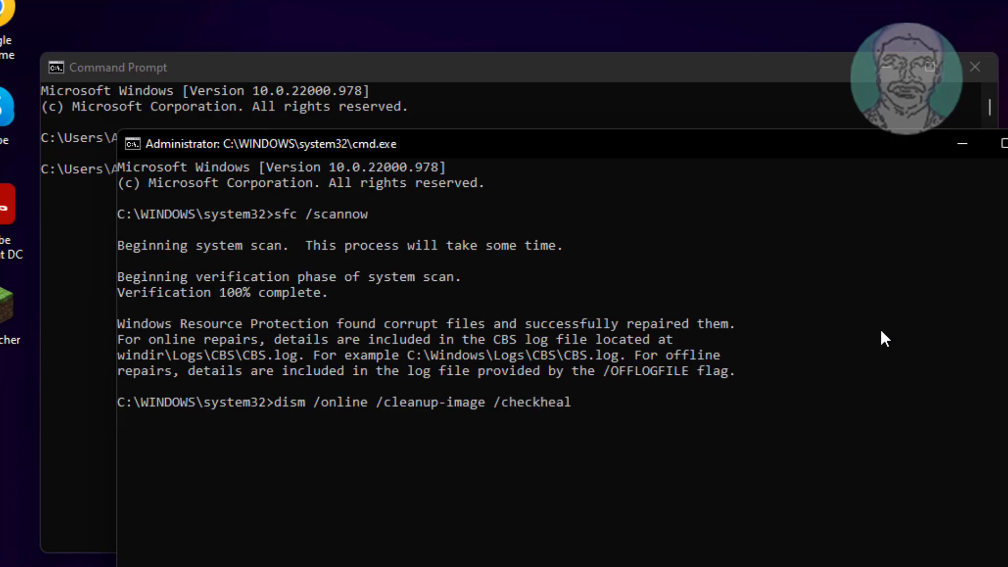
text(th)
- Run dism /online /cleanup-image /checkhealth in the administrator window
key(Return)
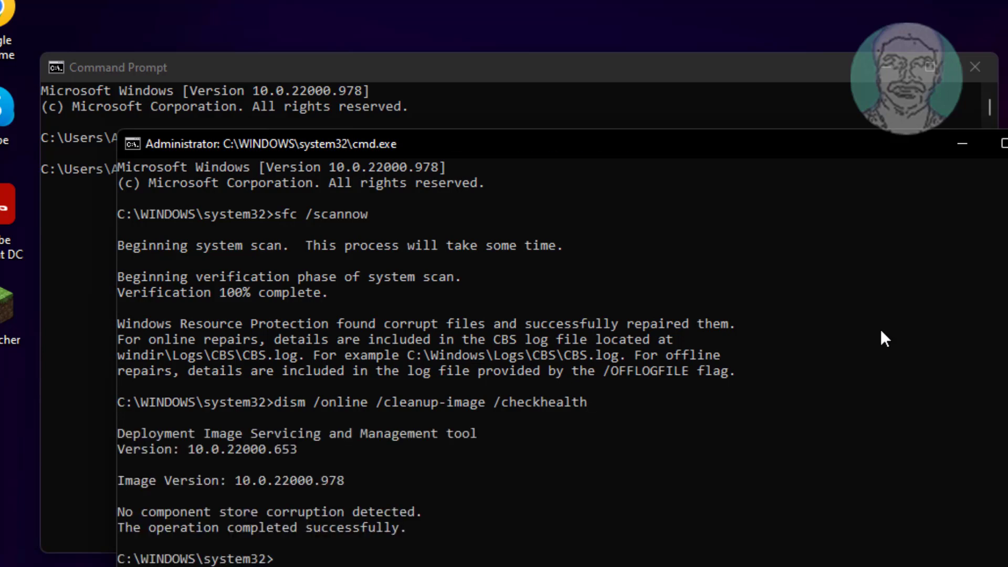
text(disk)
- Correct the mistyped command and begin entering dism /online /cleanup-image /scanhealth
key(BackSpace)
text(m /onli)
text(ne /cle)
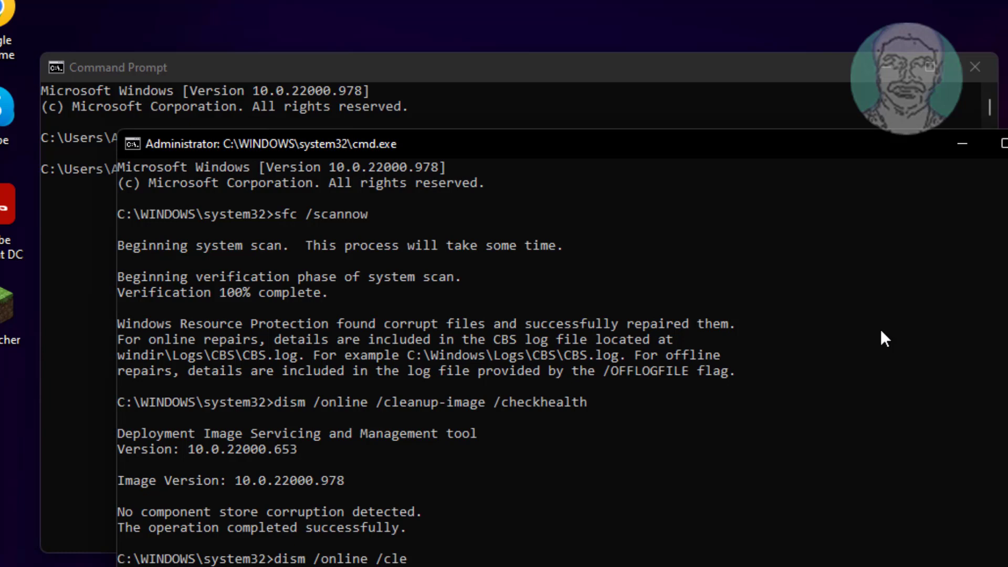
text(anup)
text(-image)
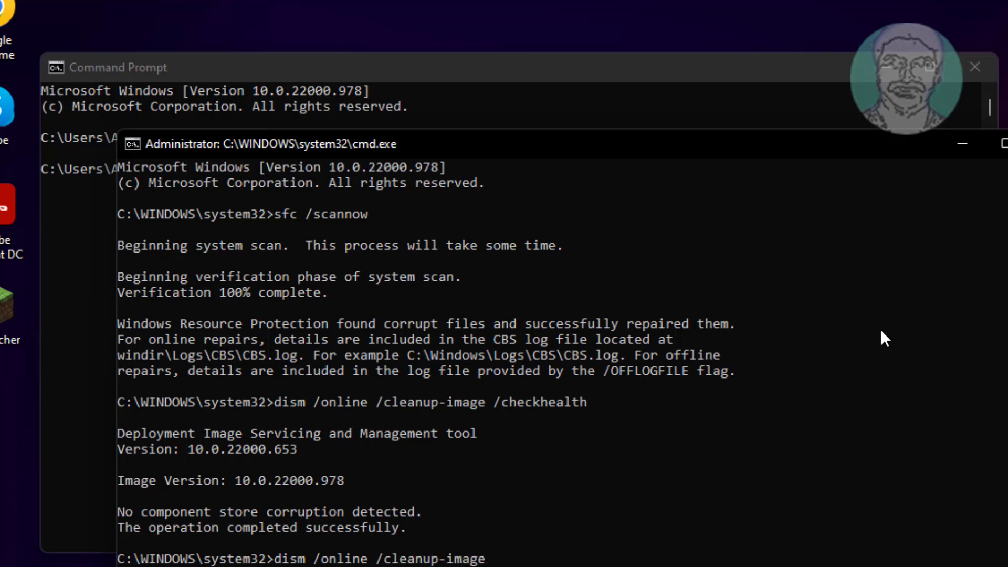
text( /)
text(scan)
text(health)
- Run DISM /scanhealth and let it reach 100% with no corruption detected
key(Return)
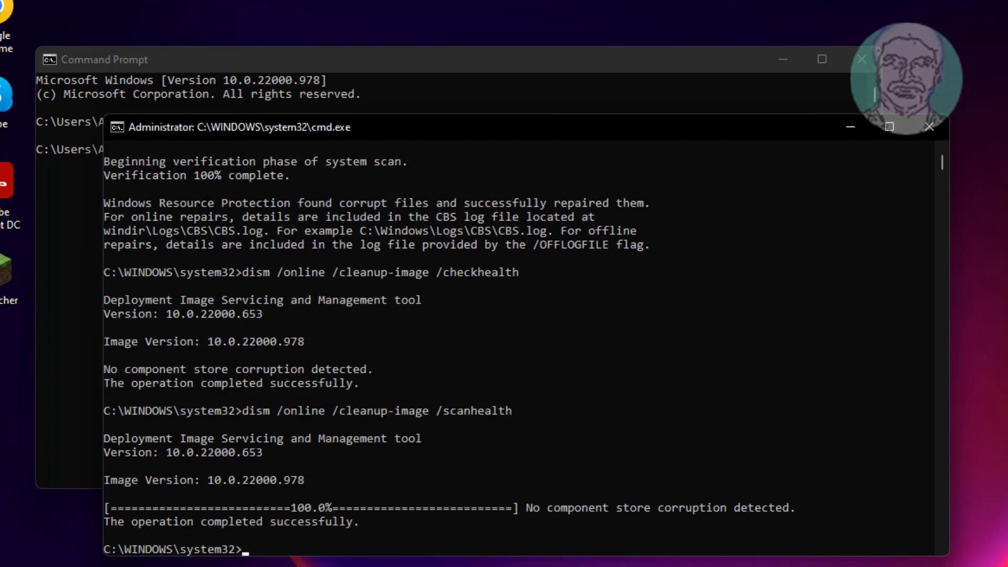
text(d)
text(ism )
text(/online)
text( /cle)
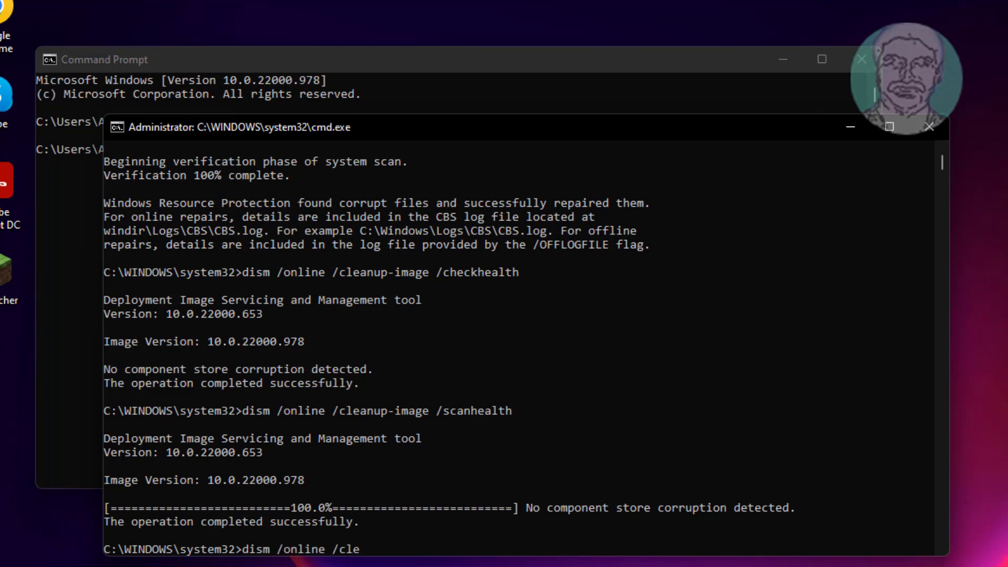
text(anup)
text(-image)
text( /res)
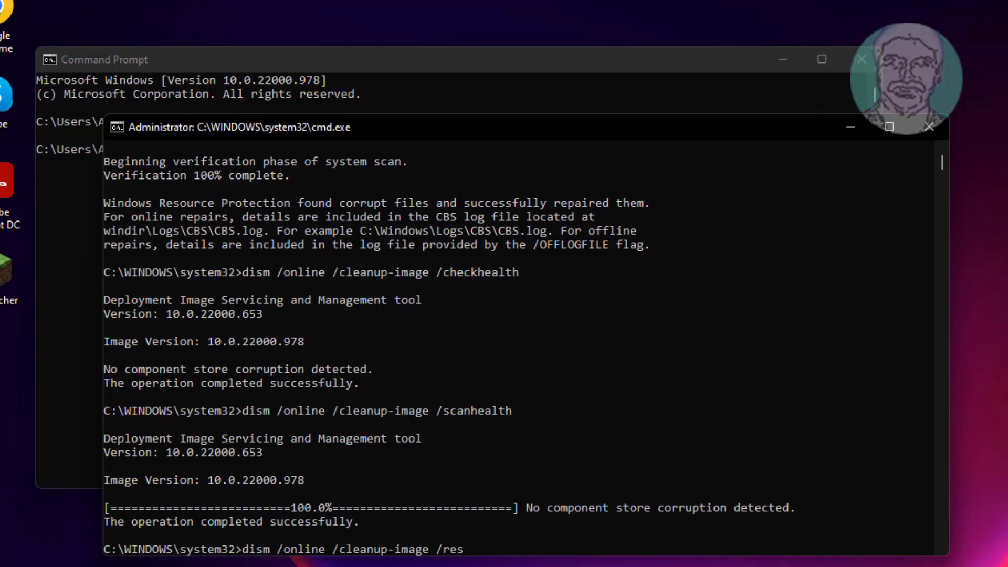
text(torehe)
text(alth)
- Run DISM /online /cleanup-image /restorehealth through to 100% completion
key(Return)
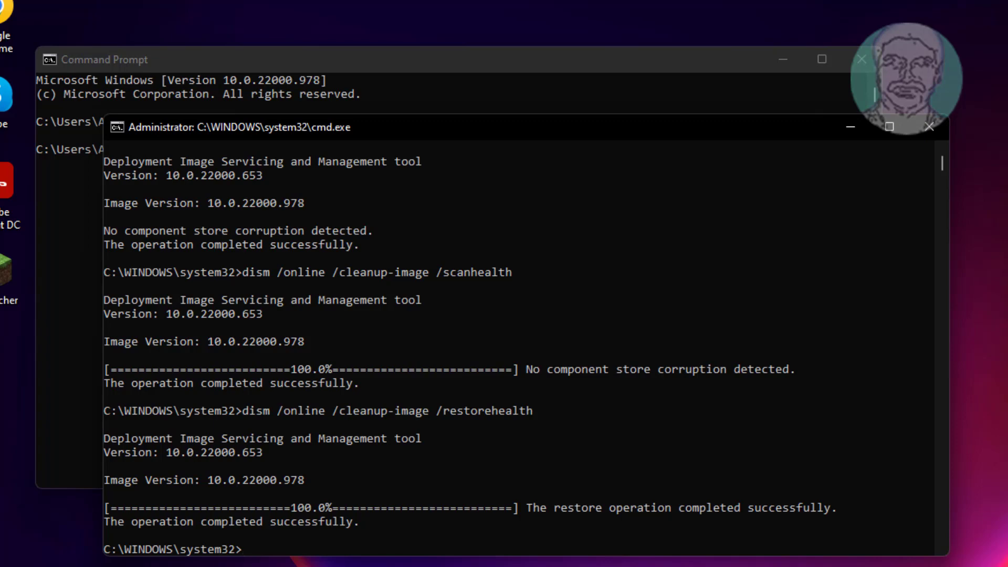
text(ex)
text(it)
- Enter 'exit' to close the elevated Command Prompt window
key(Return)
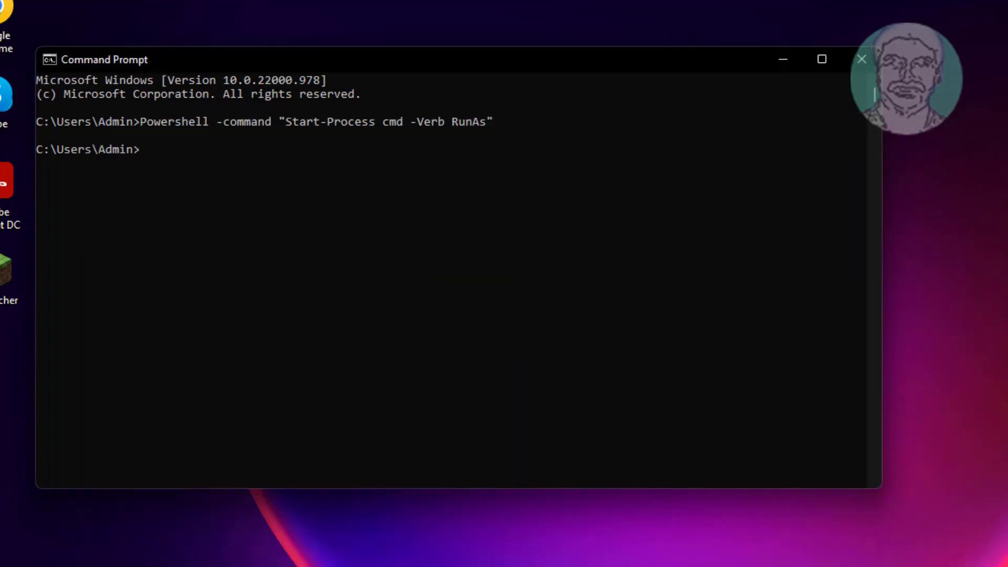
- Focus the regular Command Prompt and start typing 'shutdown -r -f -t'
click(224, 182)
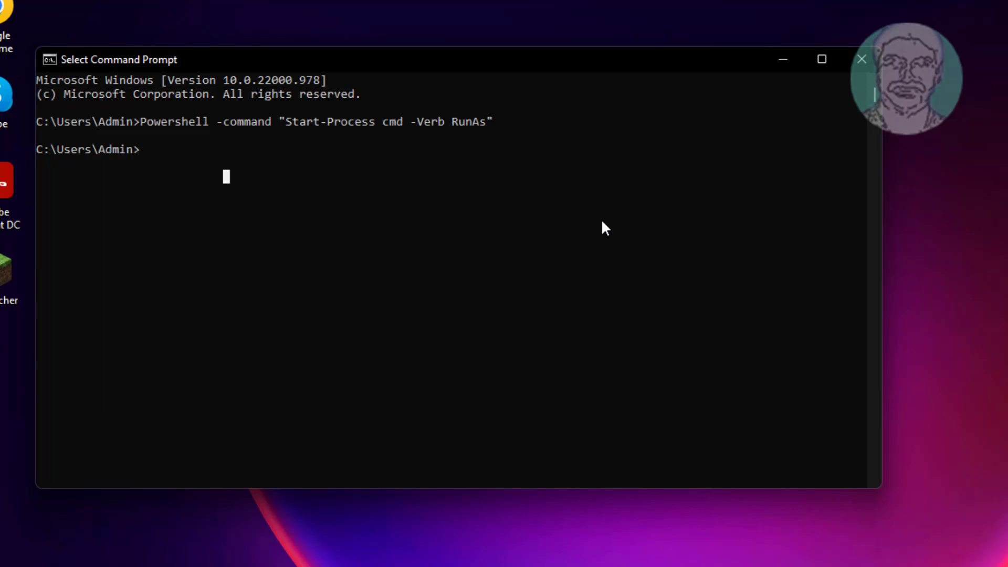
text(s)
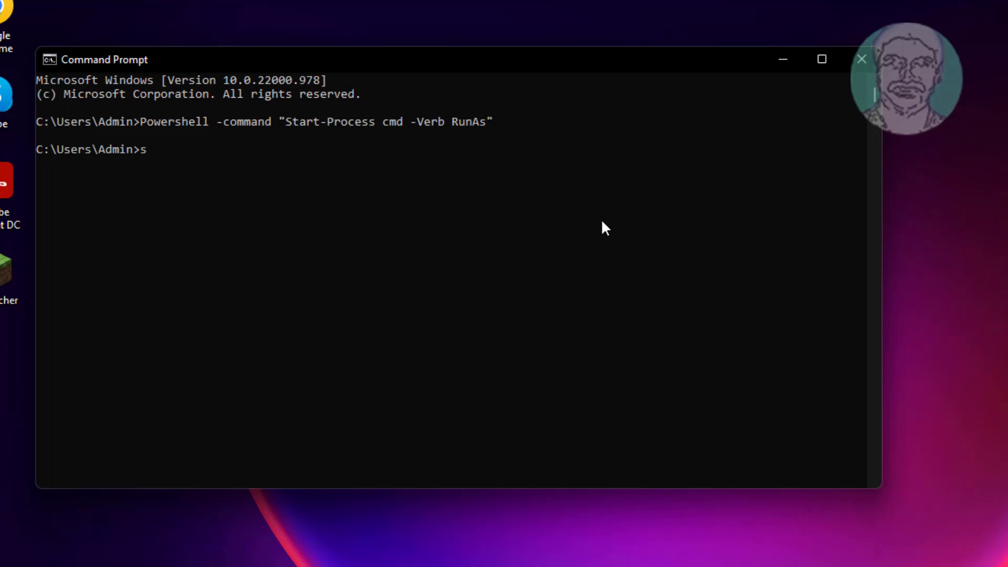
text(hut)
text(down)
text( -r )
text(-f -t)
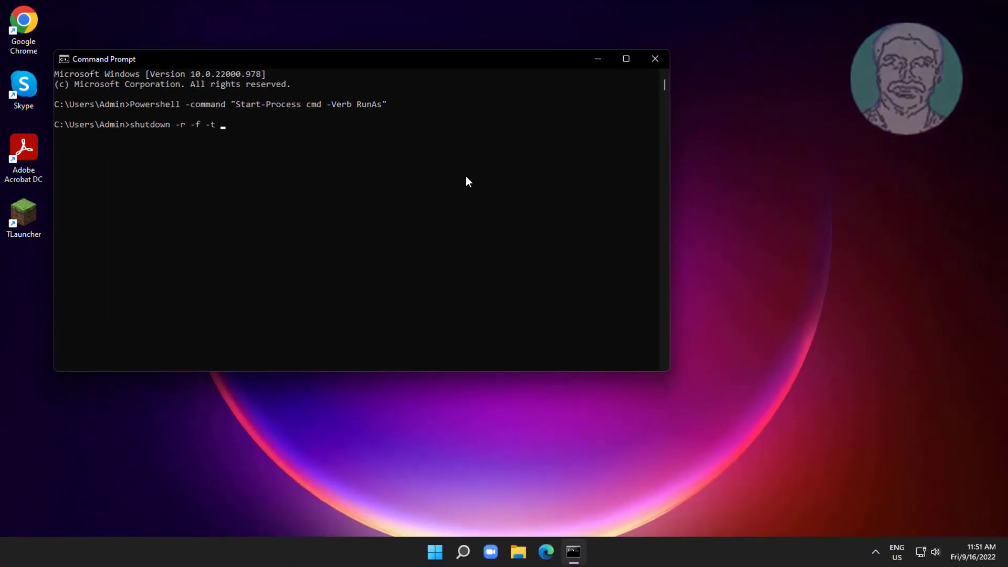